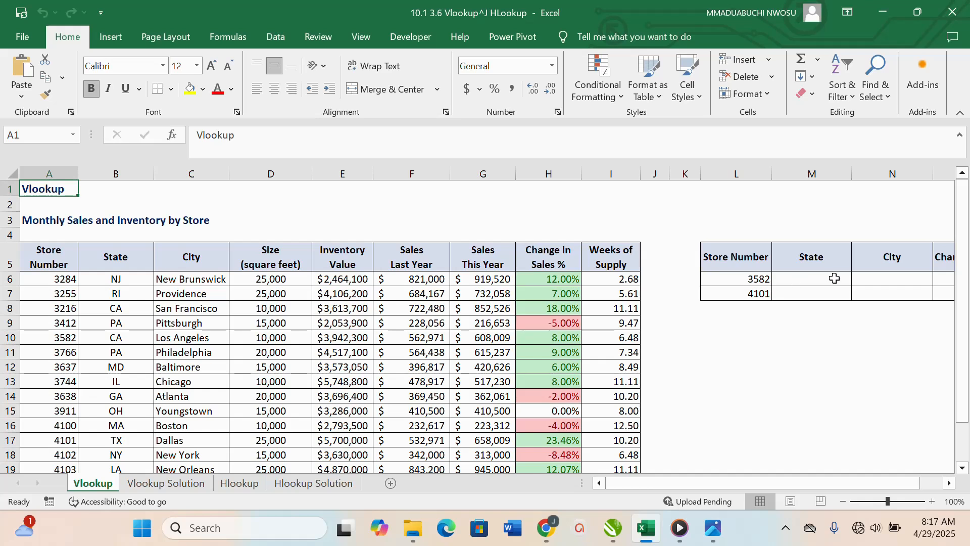
# Step: Start a VLOOKUP formula in M6 under State with L6 as the lookup value and A5:I22 as the table array
pyautogui.click(814, 283)
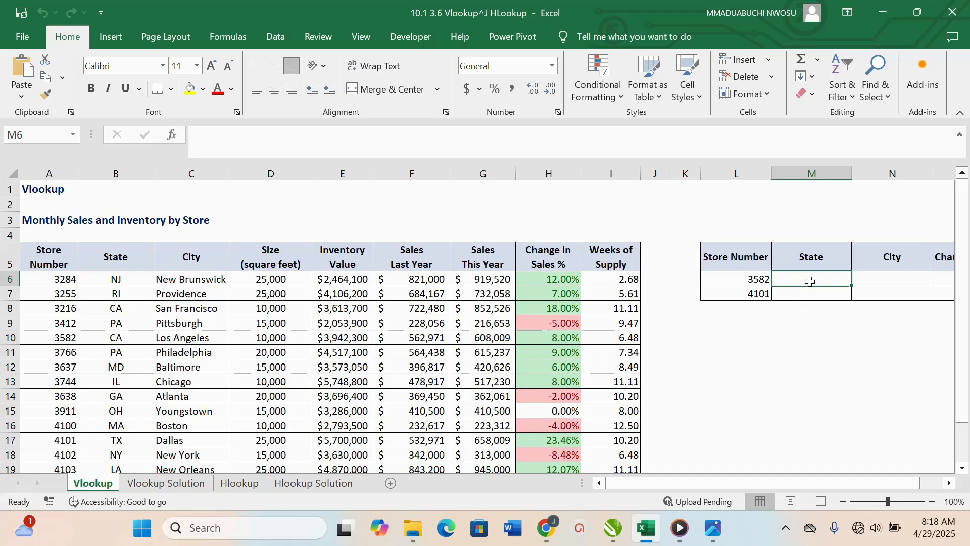
pyautogui.write('=VLOOKUP(')
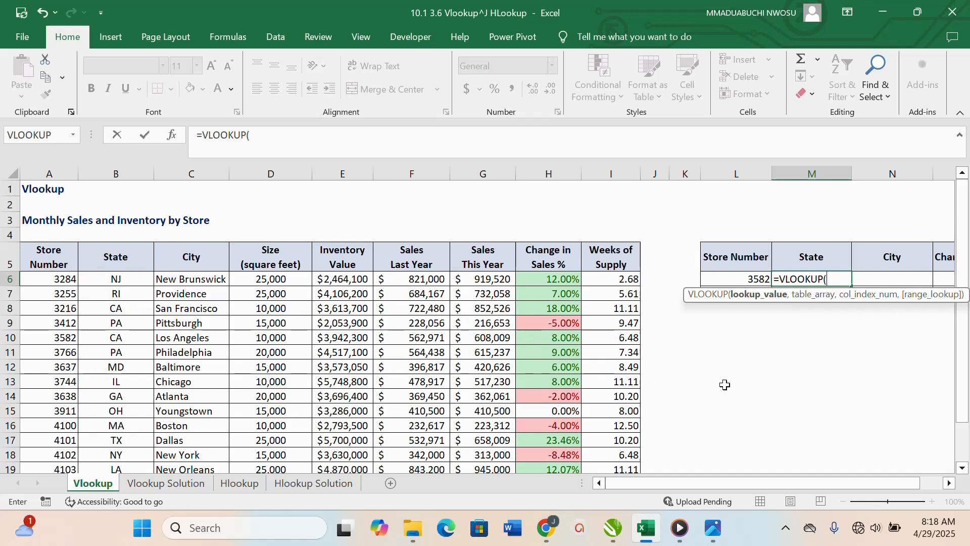
pyautogui.click(754, 279)
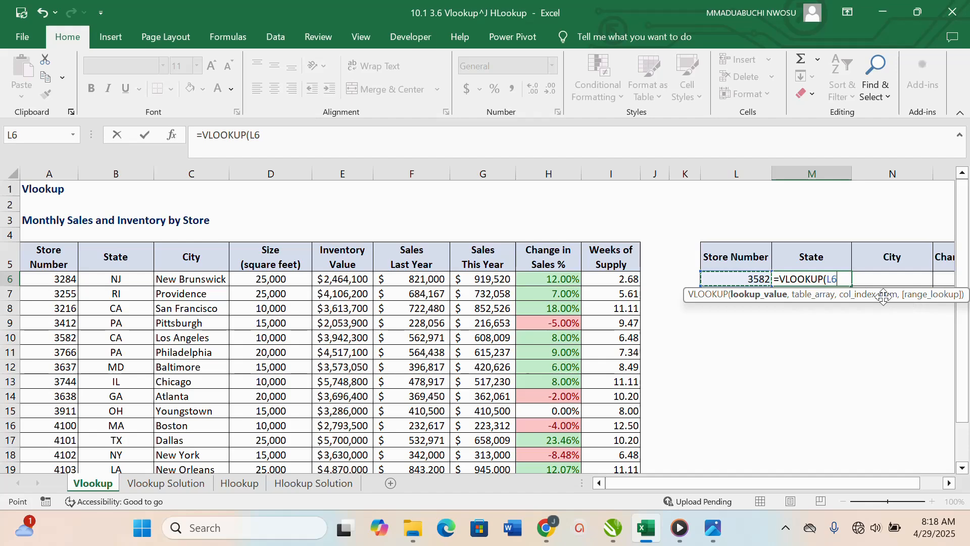
pyautogui.write(',')
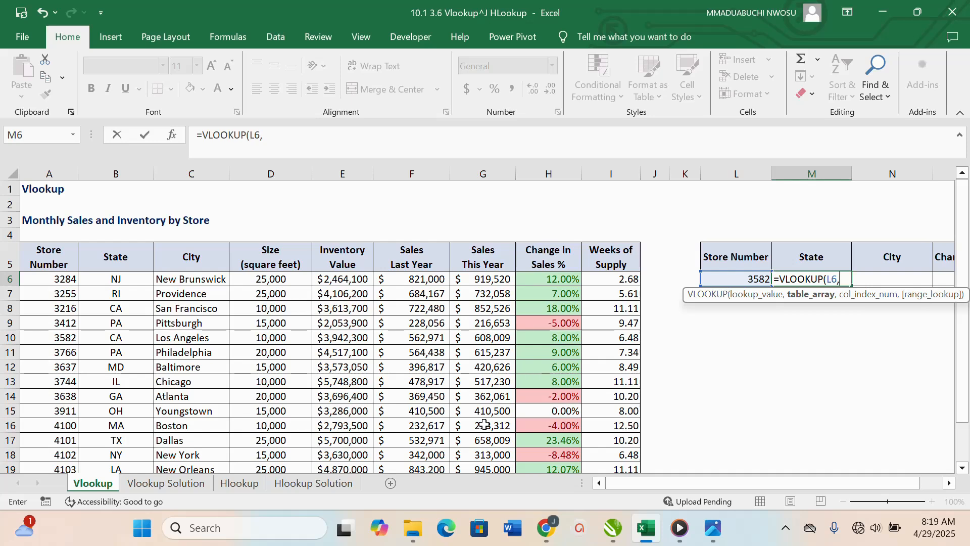
pyautogui.moveTo(56, 249); pyautogui.dragTo(618, 422)
pyautogui.write(',')
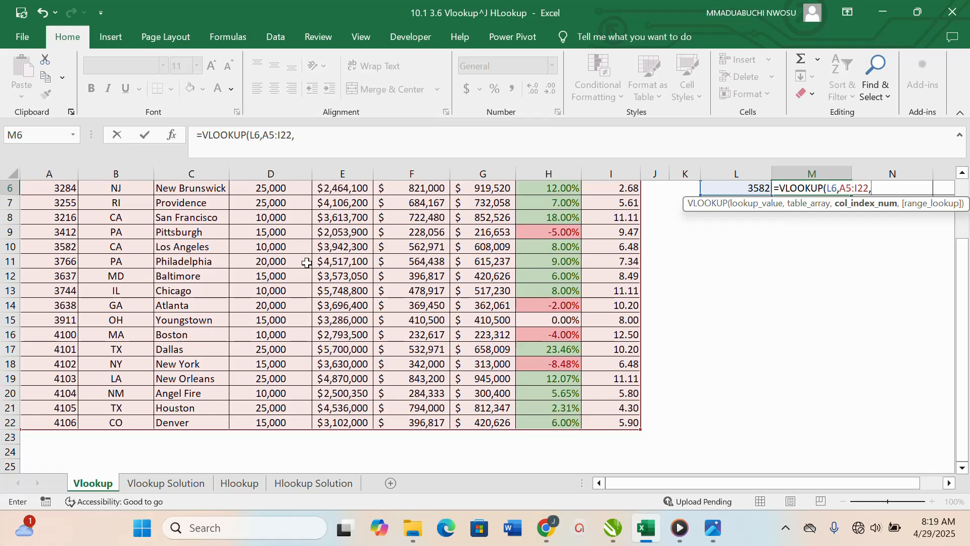
# Step: Complete the M6 VLOOKUP formula with column index 2 and "FALSE" for an exact match
pyautogui.scroll(2, 506, 287)
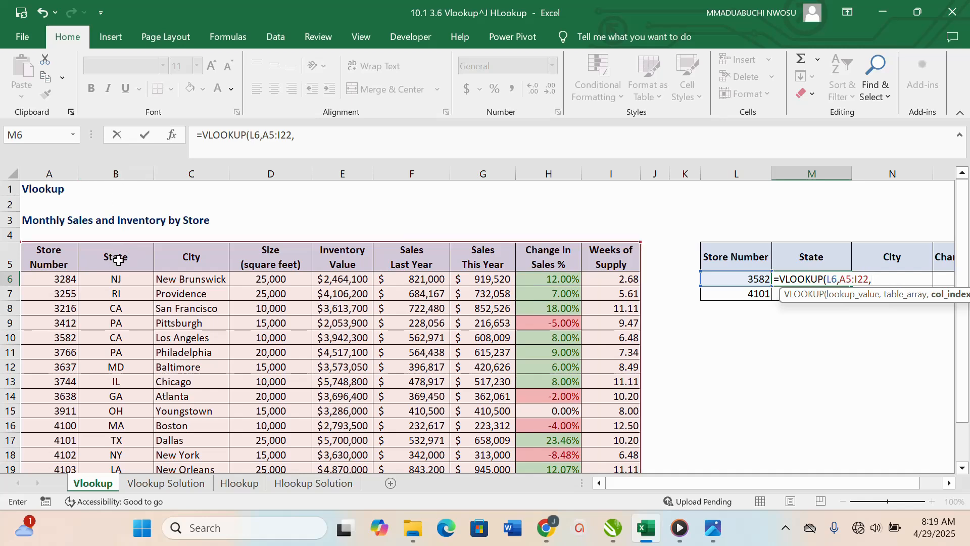
pyautogui.write('2')
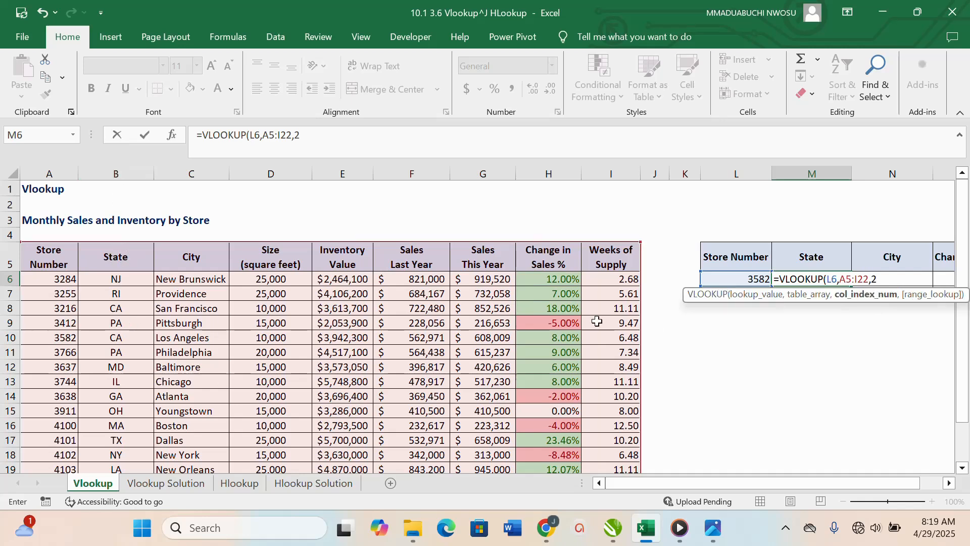
pyautogui.write(',"FAK')
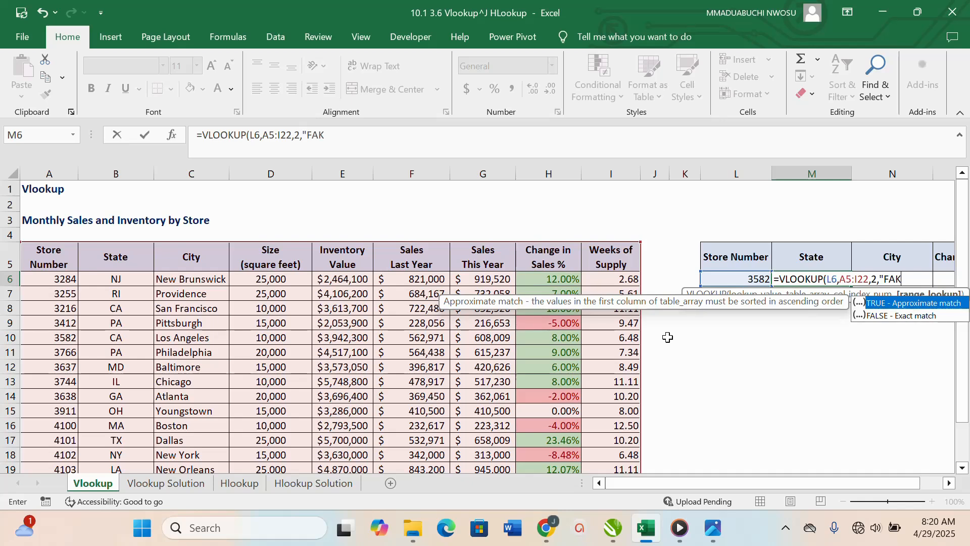
pyautogui.press('BackSpace')
pyautogui.write('LSE")')
pyautogui.press('Return')
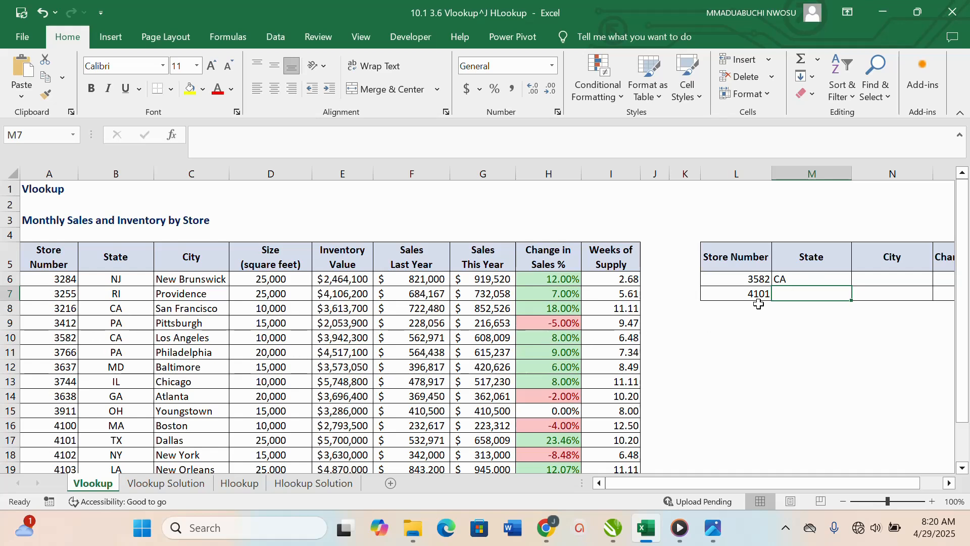
# Step: Lock the references in the M6 formula so that it reads =VLOOKUP($L6,$A5:$I$22,2,"FALSE")
pyautogui.click(791, 281)
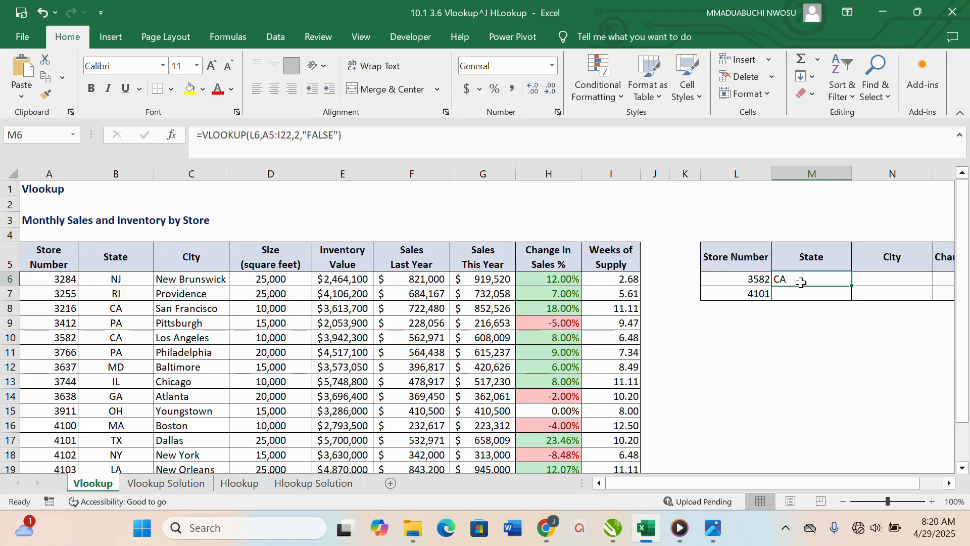
pyautogui.click(251, 135)
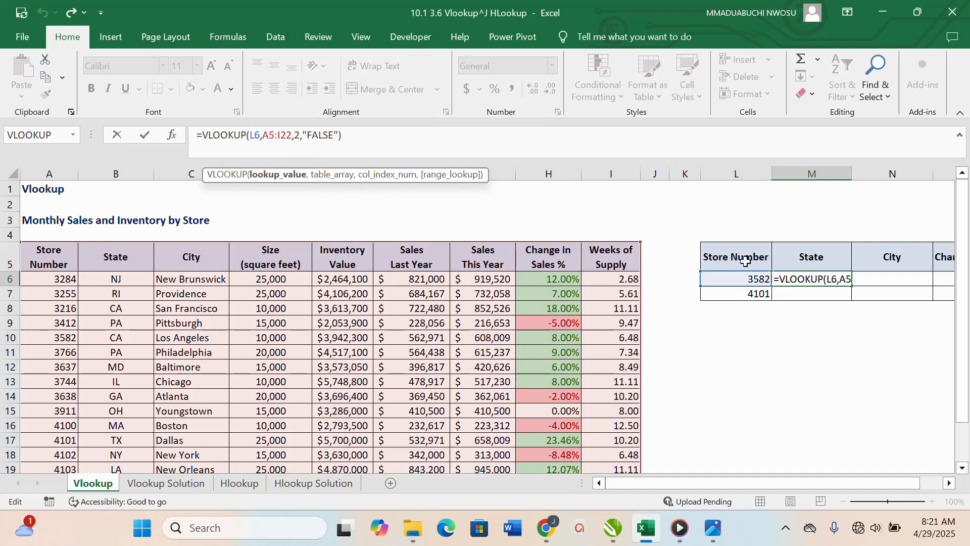
pyautogui.write('$')
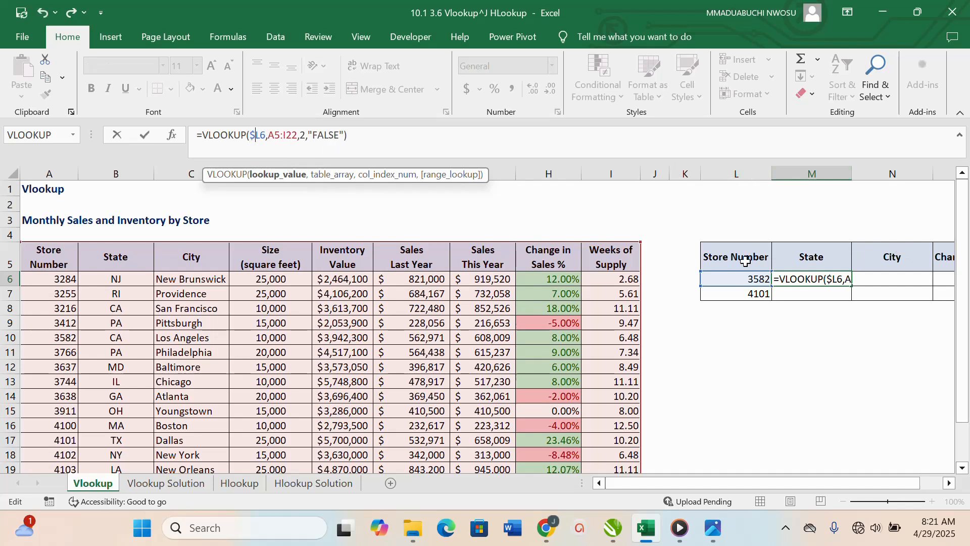
pyautogui.click(270, 137)
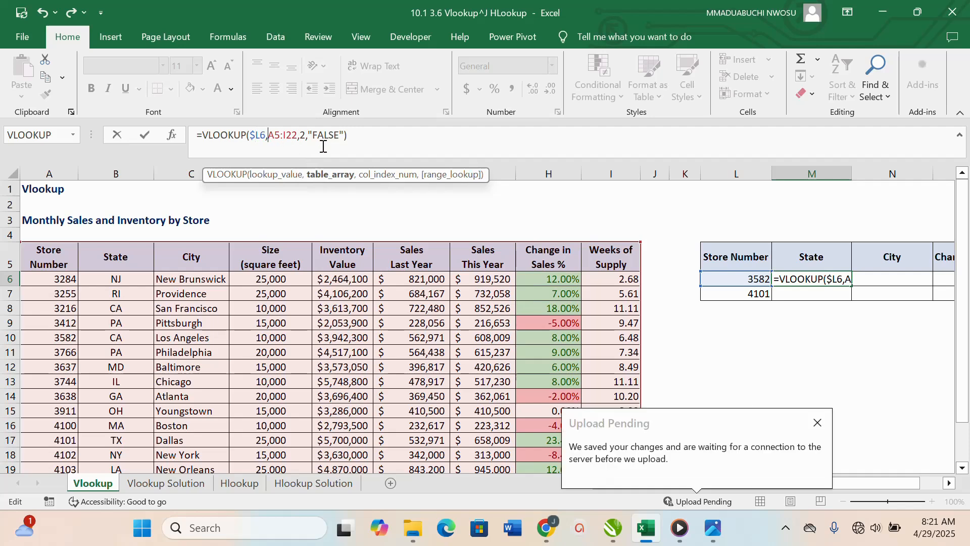
pyautogui.write('$')
pyautogui.press('Right')
pyautogui.press('Right')
pyautogui.press('Right')
pyautogui.press('F4')
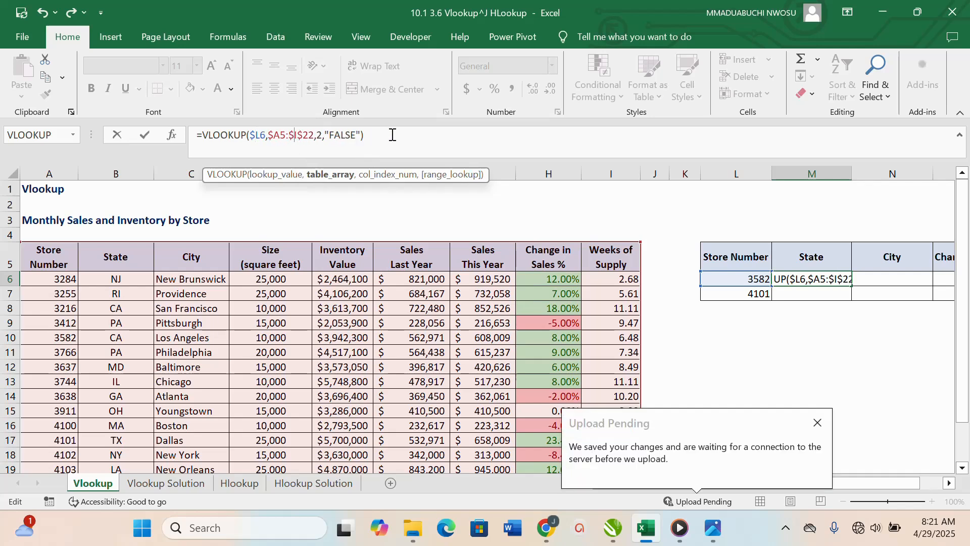
pyautogui.press('Return')
# Step: Copy the M6 formula across to N6 and O6, and set the column index in the City formula to 3
pyautogui.click(811, 281)
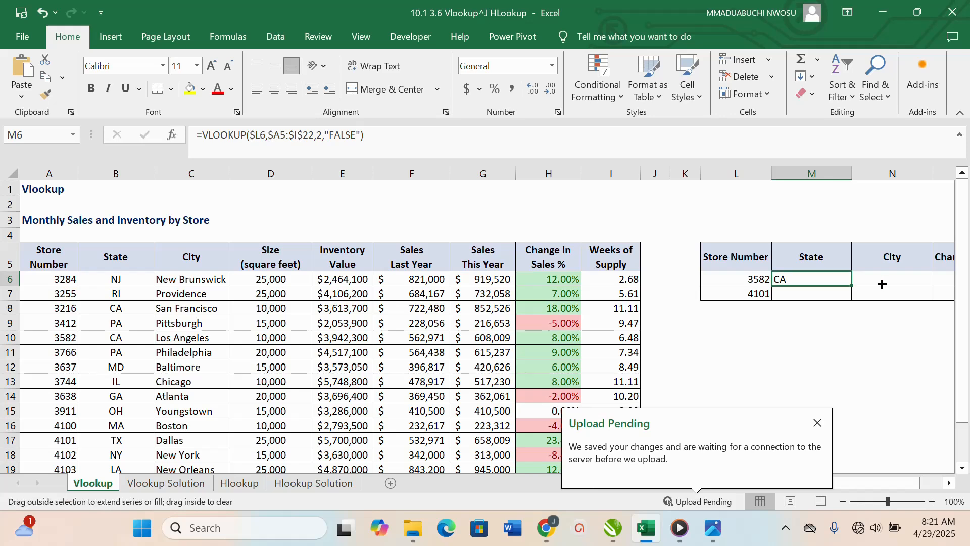
pyautogui.moveTo(881, 284); pyautogui.dragTo(949, 281)
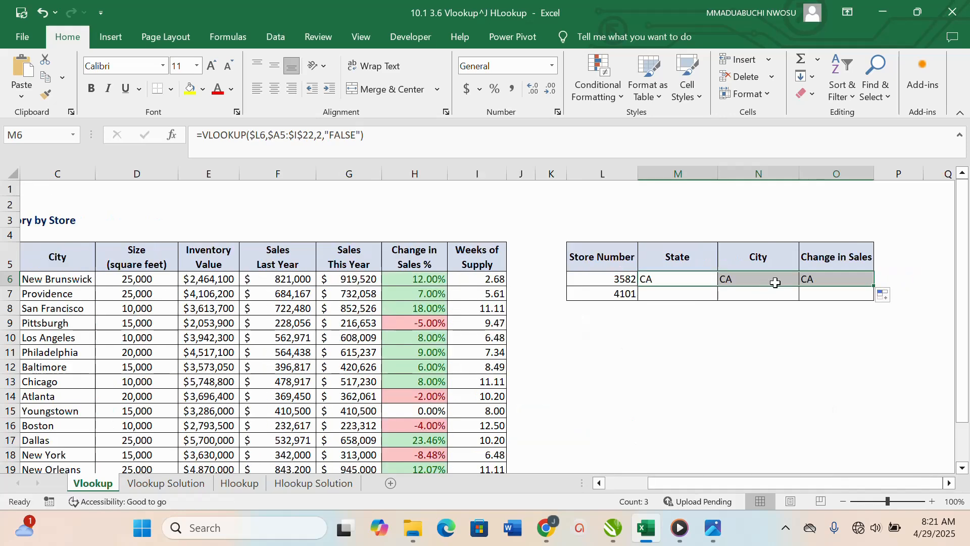
pyautogui.click(776, 283)
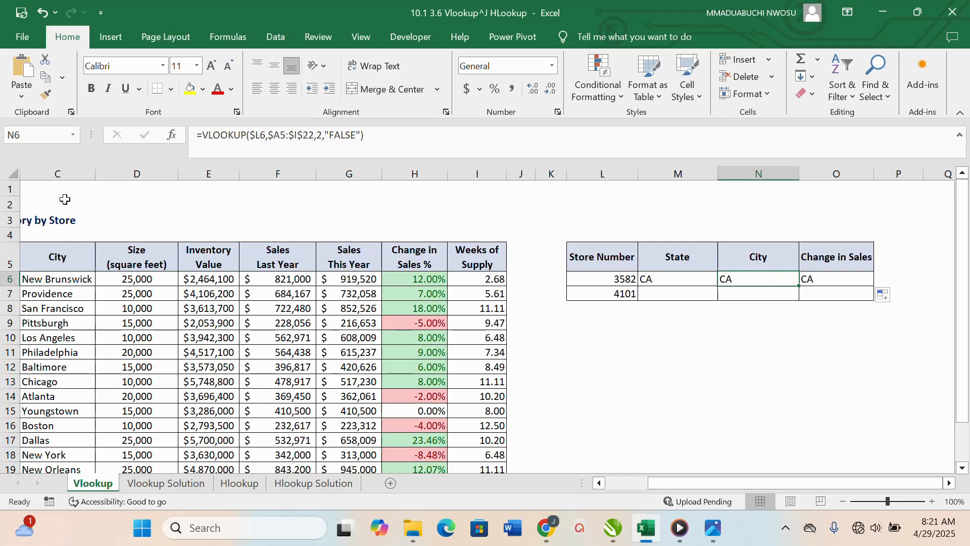
pyautogui.doubleClick(321, 134)
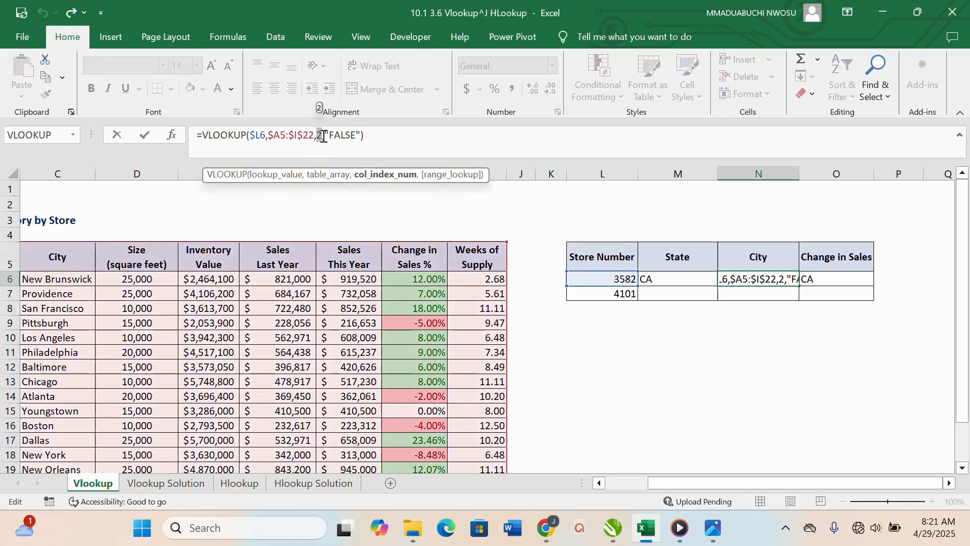
pyautogui.write('3')
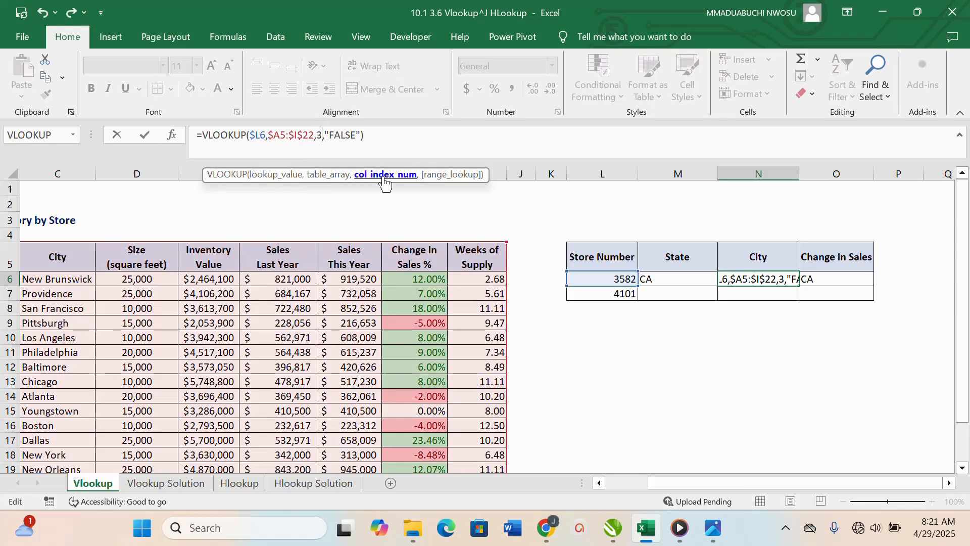
pyautogui.press('Return')
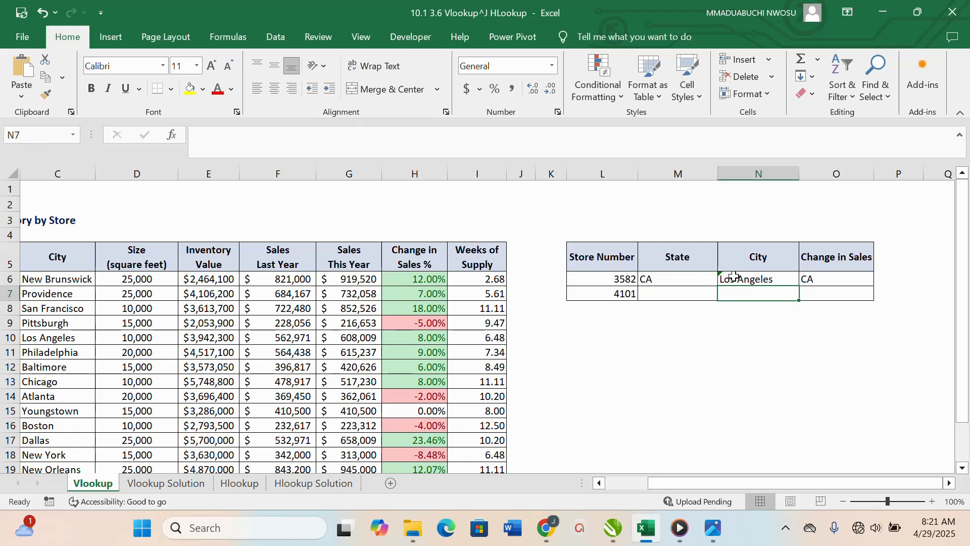
# Step: Set the column index in the O6 Change in Sales formula to 8, and fill M6:O6 down to row 7
pyautogui.click(819, 286)
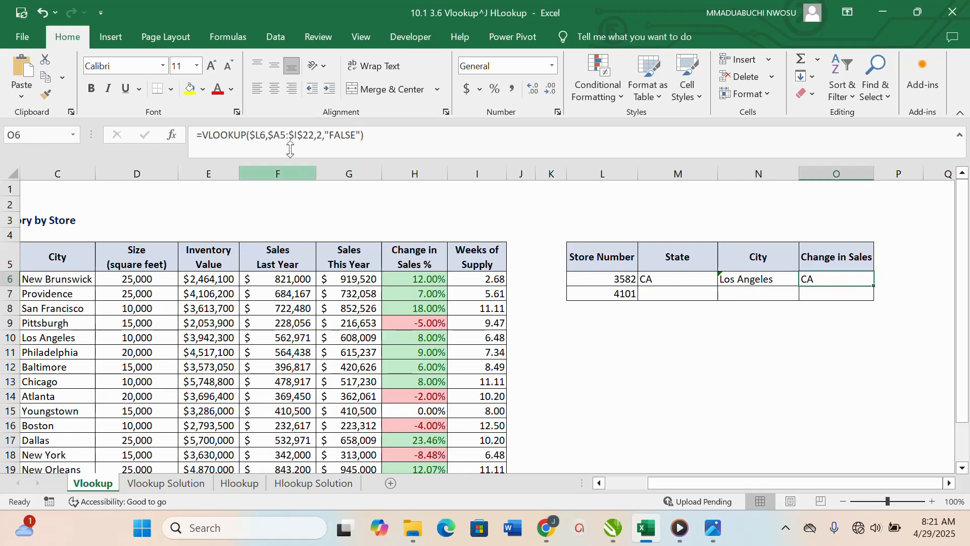
pyautogui.doubleClick(321, 135)
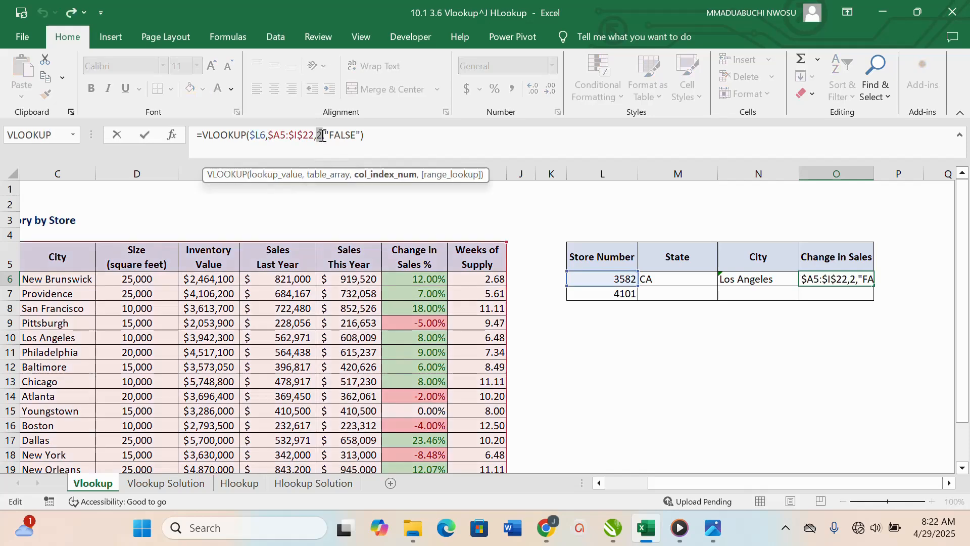
pyautogui.write('8')
pyautogui.press('Return')
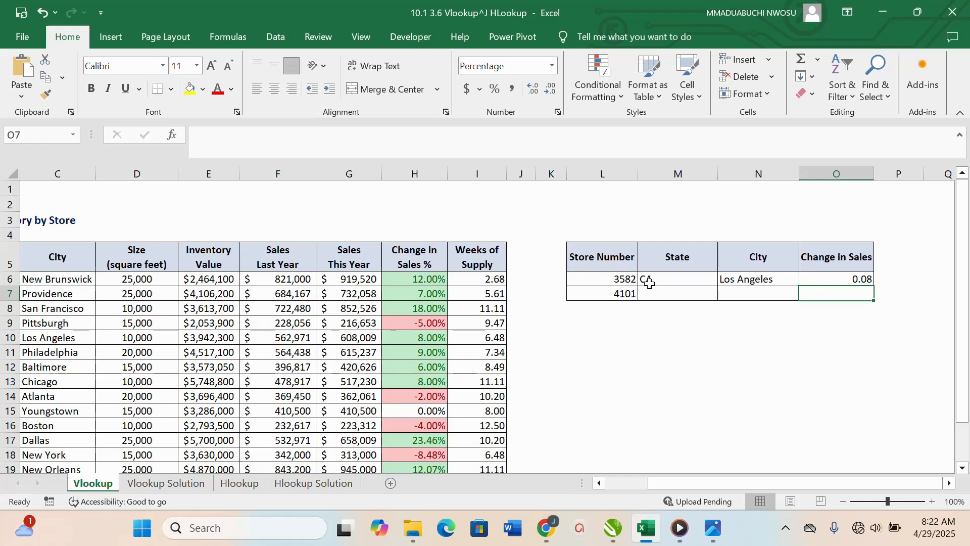
pyautogui.moveTo(652, 279); pyautogui.dragTo(875, 303)
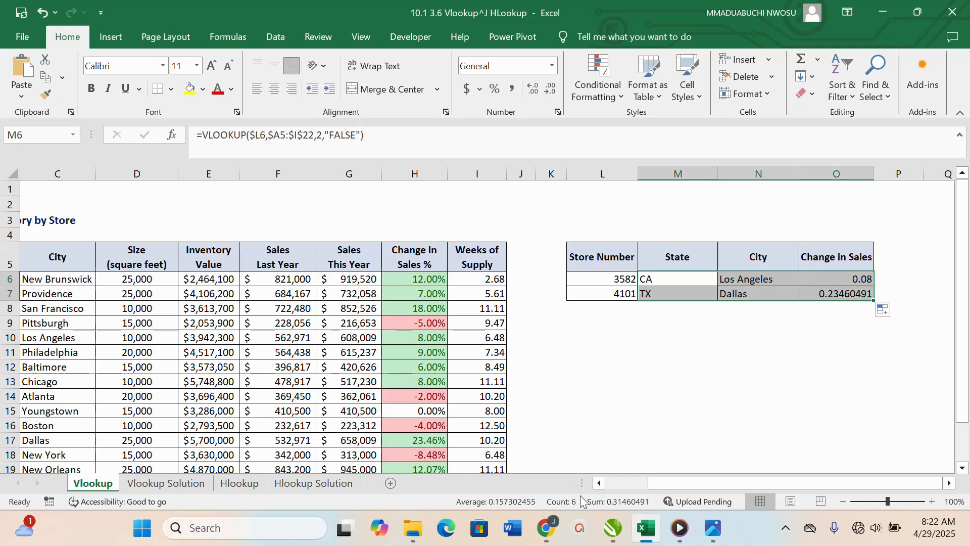
# Step: Insert the HLOOKUP function into M6 under State on the Hlookup sheet
pyautogui.click(239, 483)
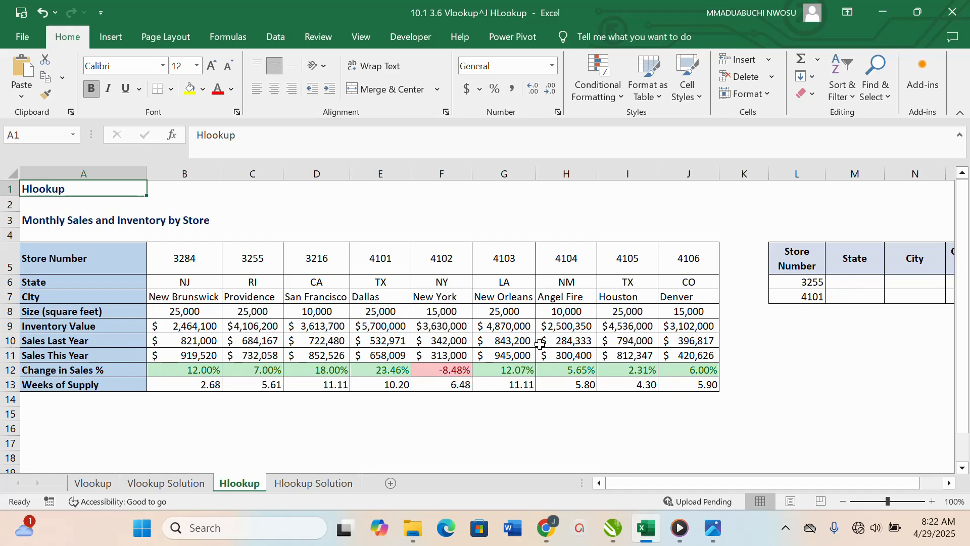
pyautogui.click(839, 282)
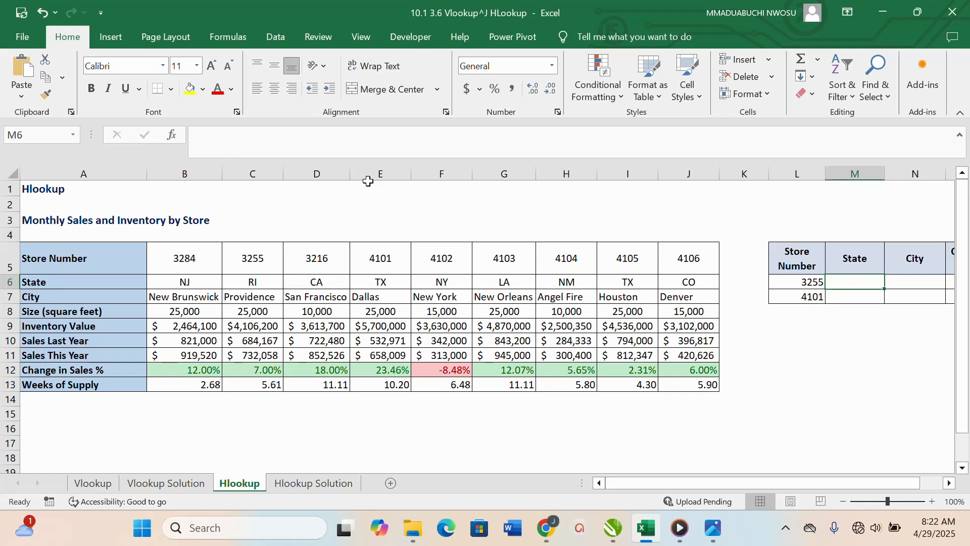
pyautogui.click(166, 137)
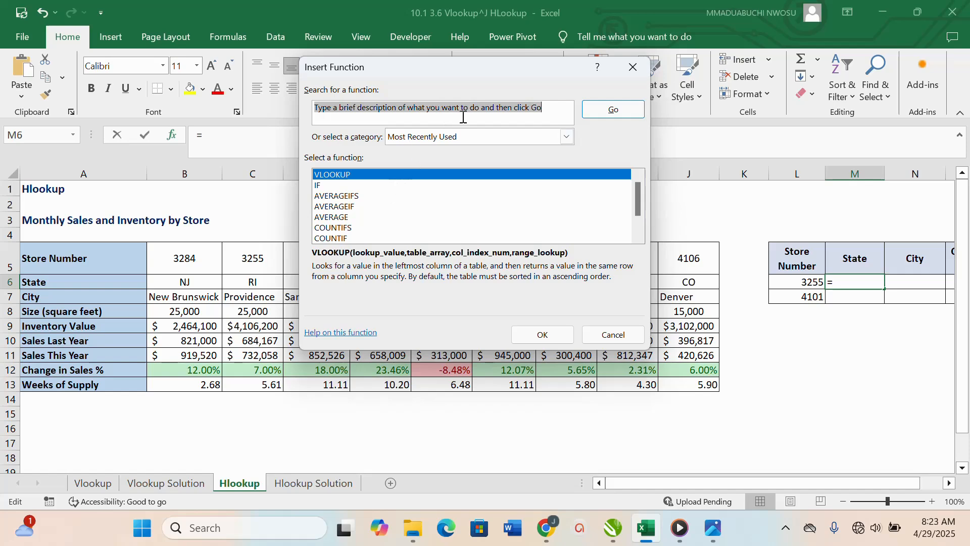
pyautogui.write('HLOOKUP')
pyautogui.click(613, 110)
pyautogui.doubleClick(390, 175)
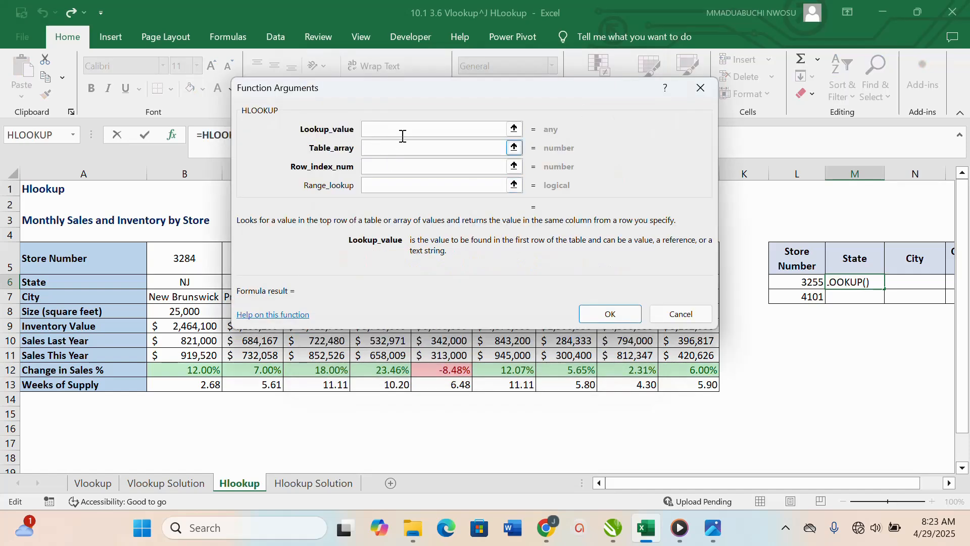
# Step: Set the HLOOKUP lookup value to L6 and its table array to A5:J13
pyautogui.moveTo(429, 53); pyautogui.dragTo(489, 297)
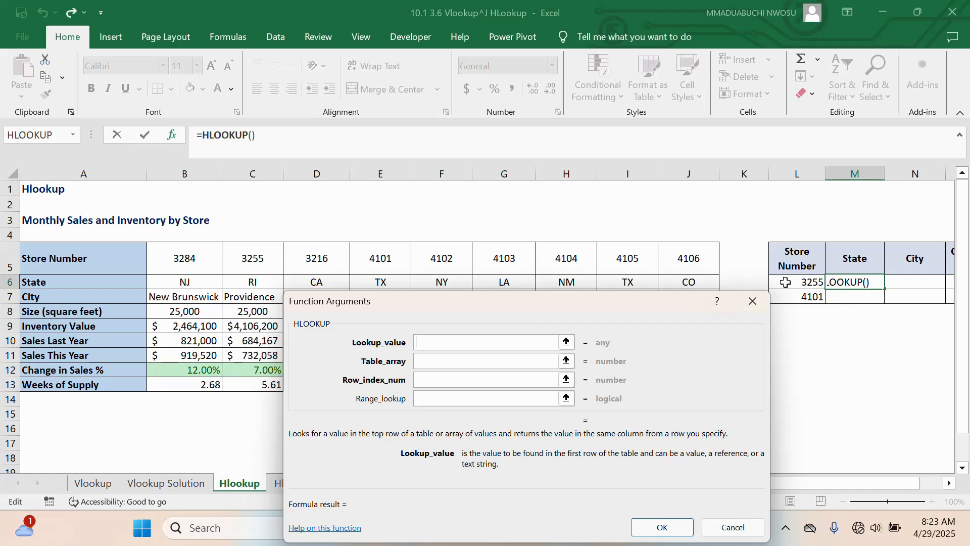
pyautogui.click(817, 289)
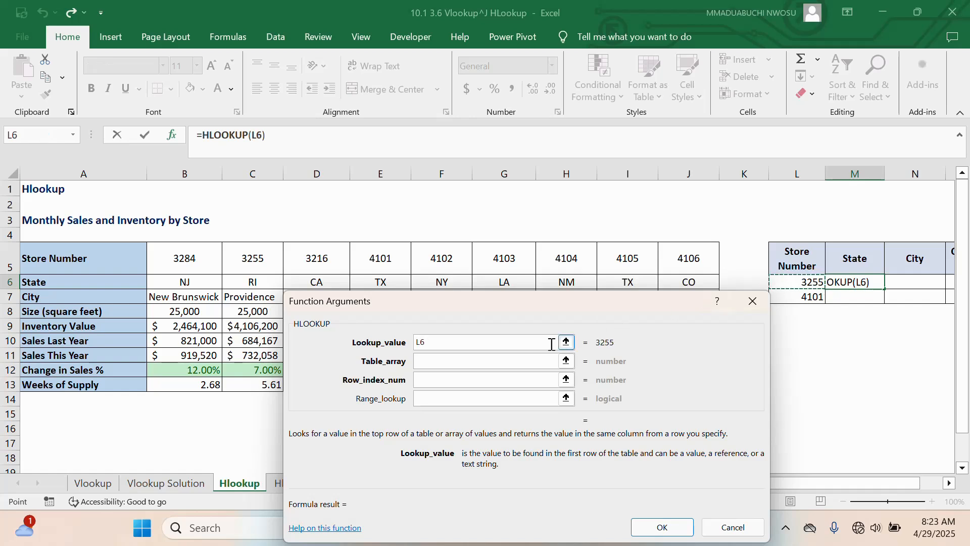
pyautogui.click(451, 364)
pyautogui.moveTo(572, 300); pyautogui.dragTo(710, 323)
pyautogui.click(640, 385)
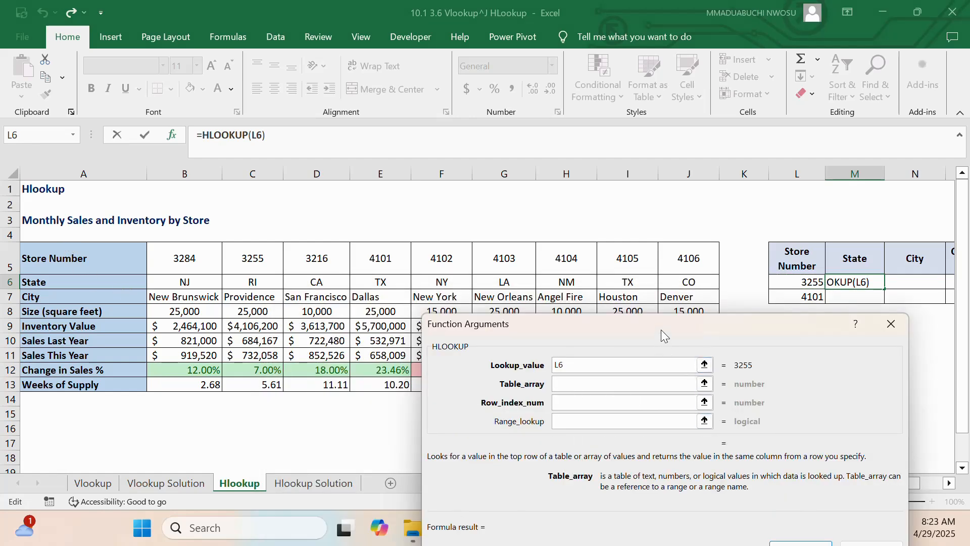
pyautogui.moveTo(661, 330); pyautogui.dragTo(552, 136)
pyautogui.moveTo(658, 486); pyautogui.dragTo(594, 473)
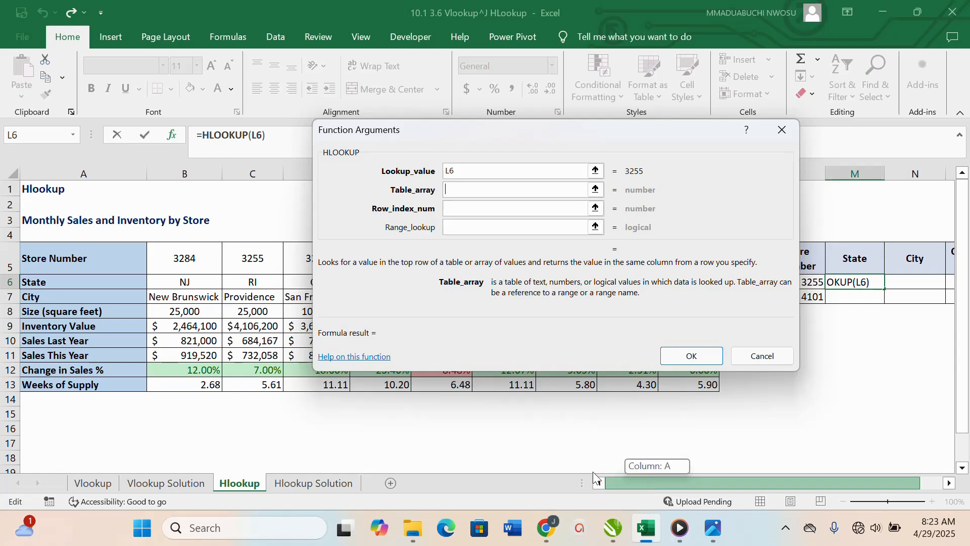
pyautogui.moveTo(66, 262); pyautogui.dragTo(697, 384)
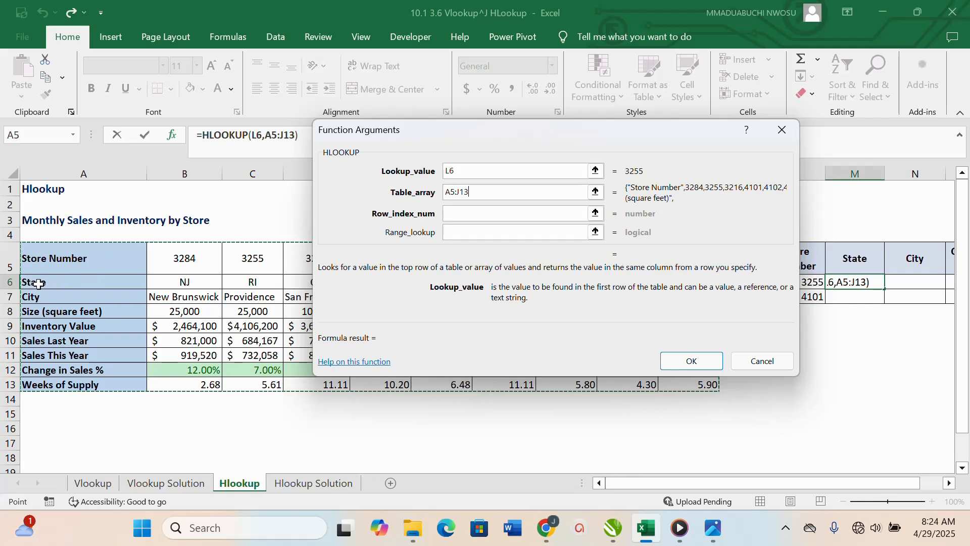
# Step: Set the HLOOKUP row index number to 2 and the range lookup to FALSE, and insert the formula into M6
pyautogui.click(460, 216)
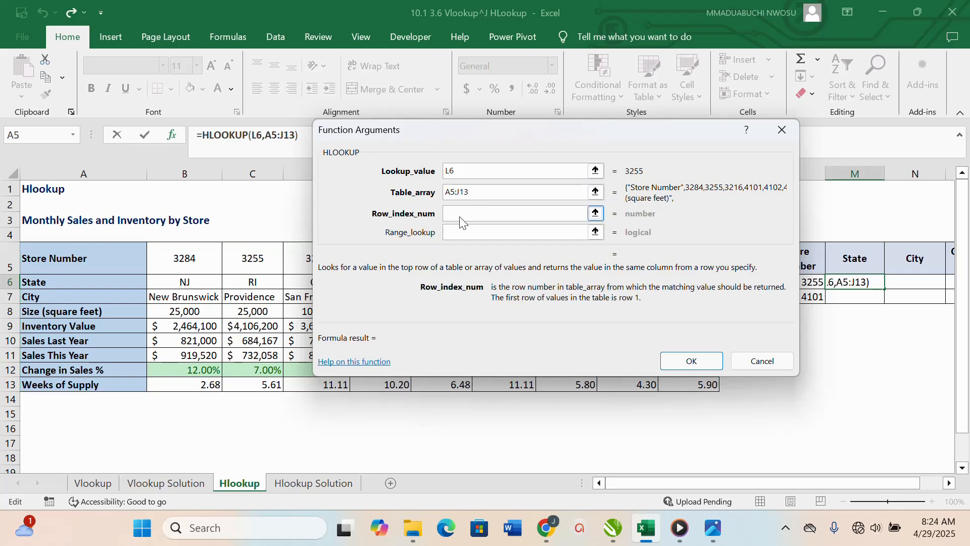
pyautogui.write('2')
pyautogui.click(468, 230)
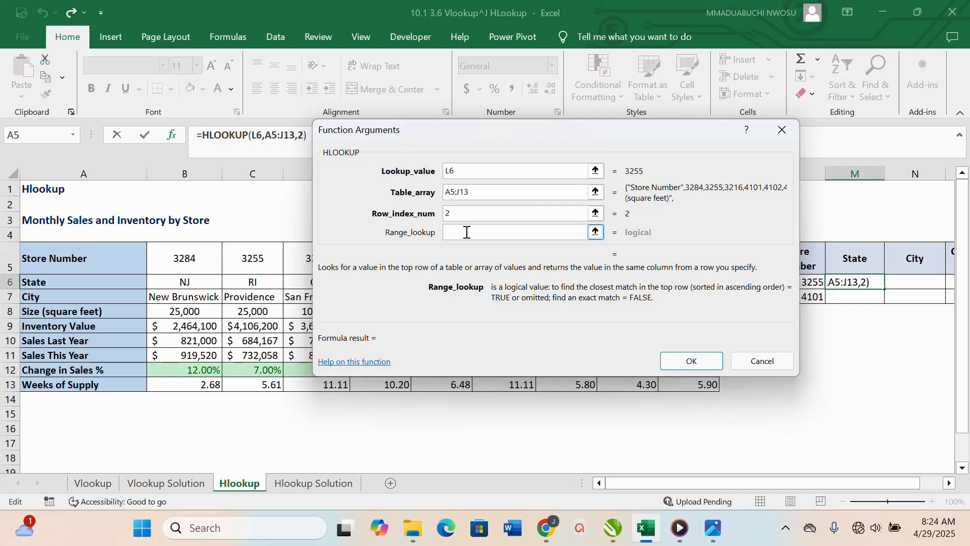
pyautogui.write('FALSE')
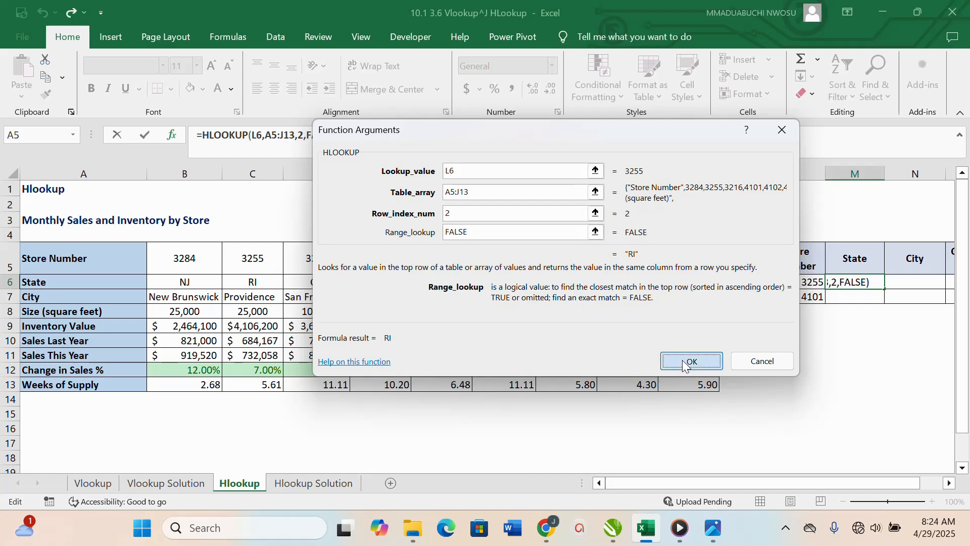
pyautogui.click(685, 365)
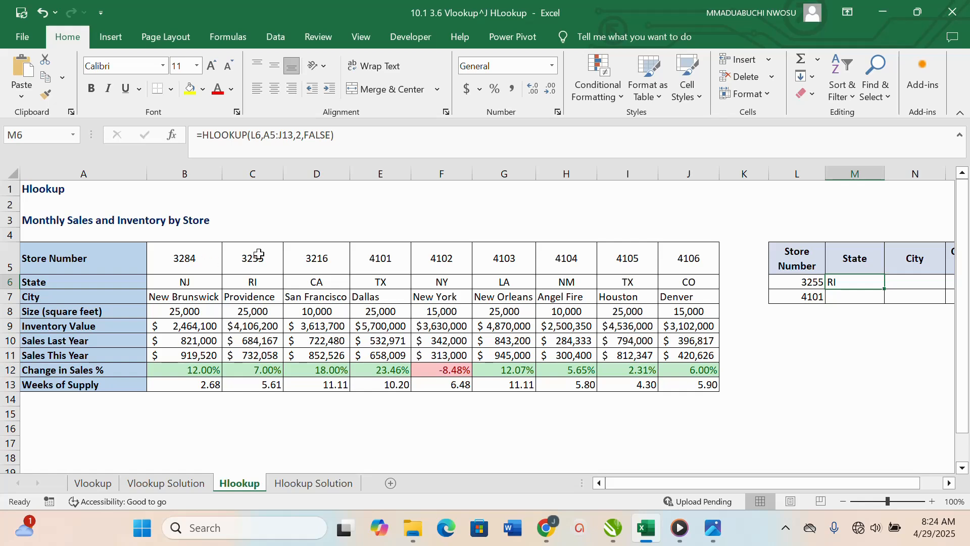
# Step: Lock the references in the M6 formula as $L6 for the lookup value and $A$5:$J$13 for the table array
pyautogui.click(255, 135)
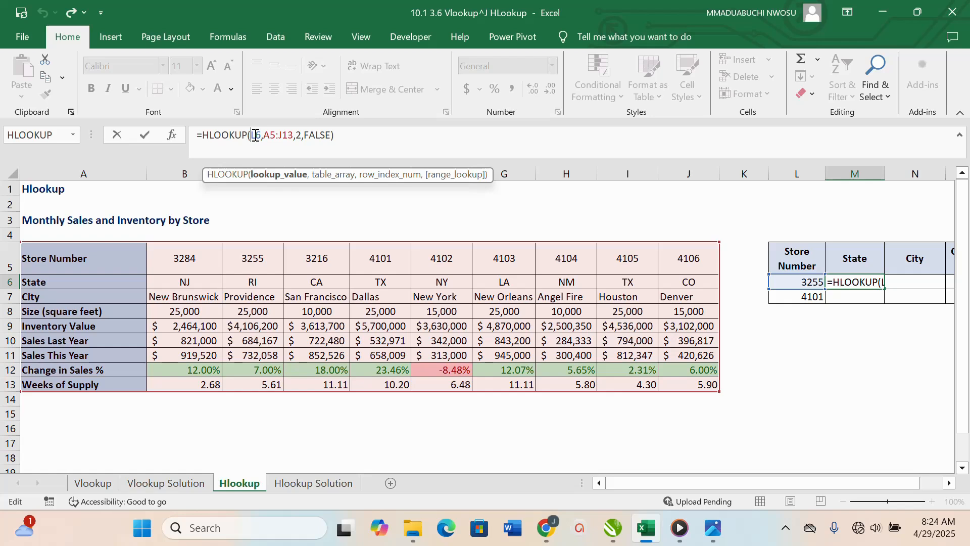
pyautogui.write('$')
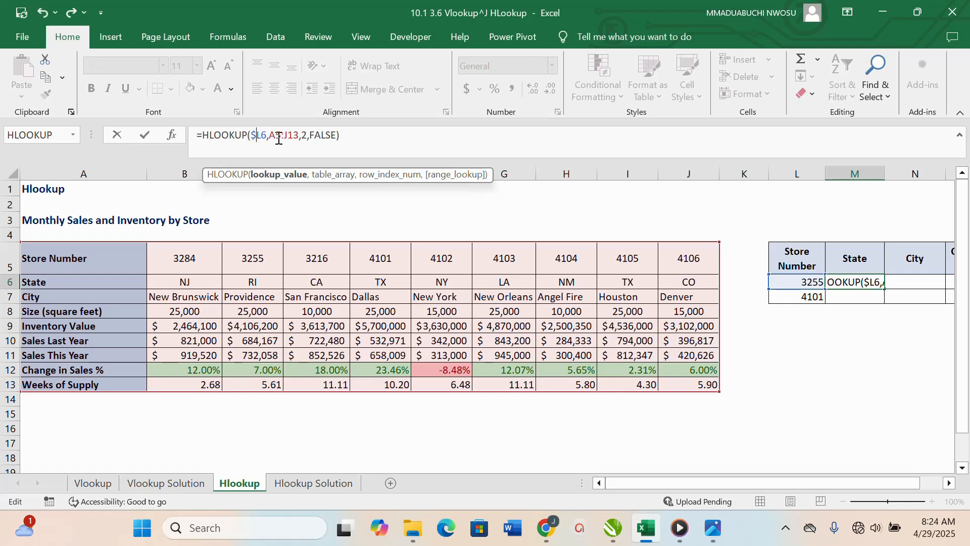
pyautogui.click(275, 136)
pyautogui.press('F4')
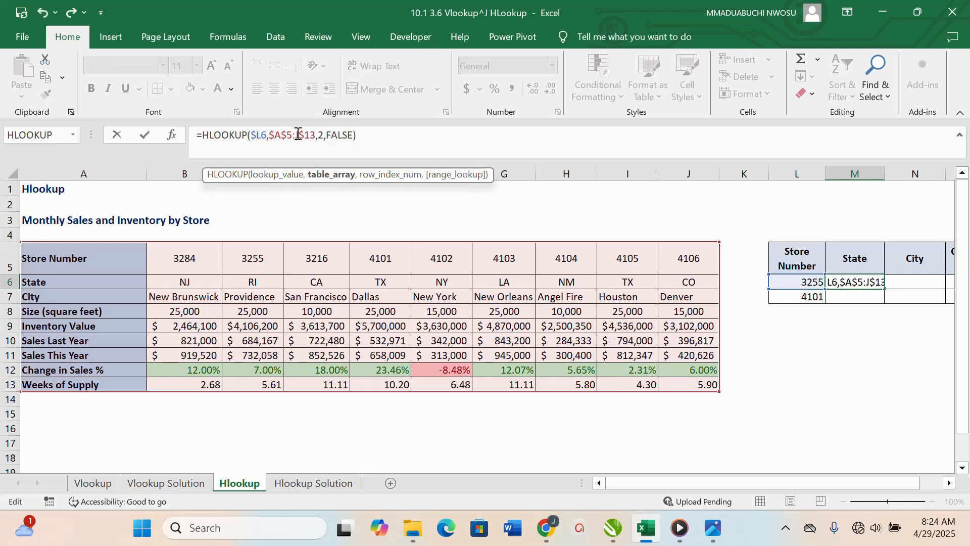
pyautogui.write('$')
pyautogui.press('Return')
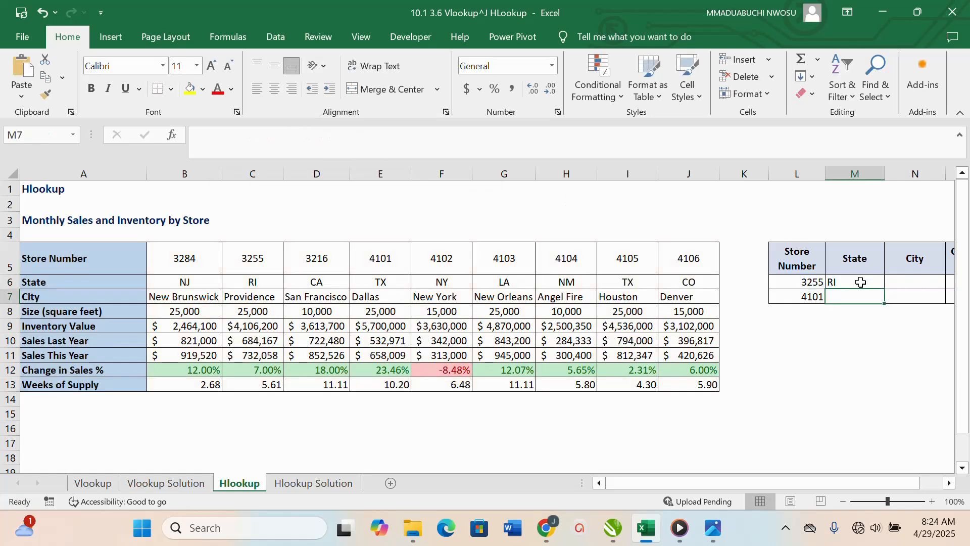
# Step: Copy the HLOOKUP formula from M6 across to N6 and O6, and set the row index in the N6 City formula to 3
pyautogui.click(861, 281)
pyautogui.moveTo(883, 287); pyautogui.dragTo(860, 267)
pyautogui.click(785, 280)
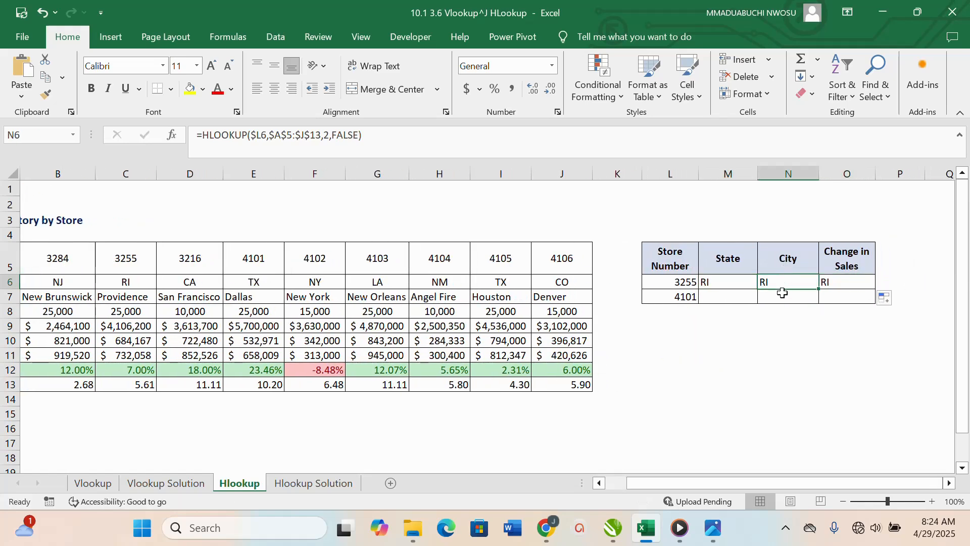
pyautogui.click(324, 143)
pyautogui.hscroll(-2, 76, 290)
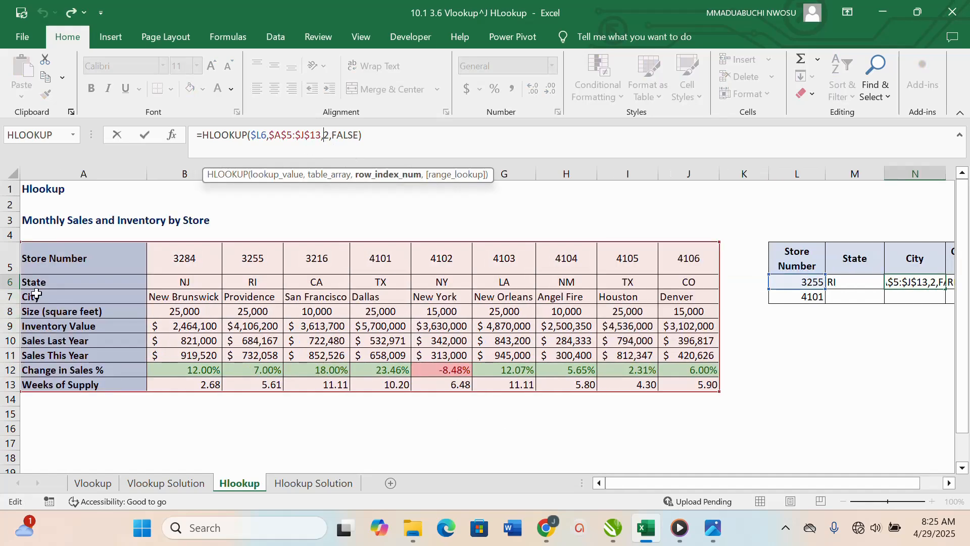
pyautogui.doubleClick(328, 135)
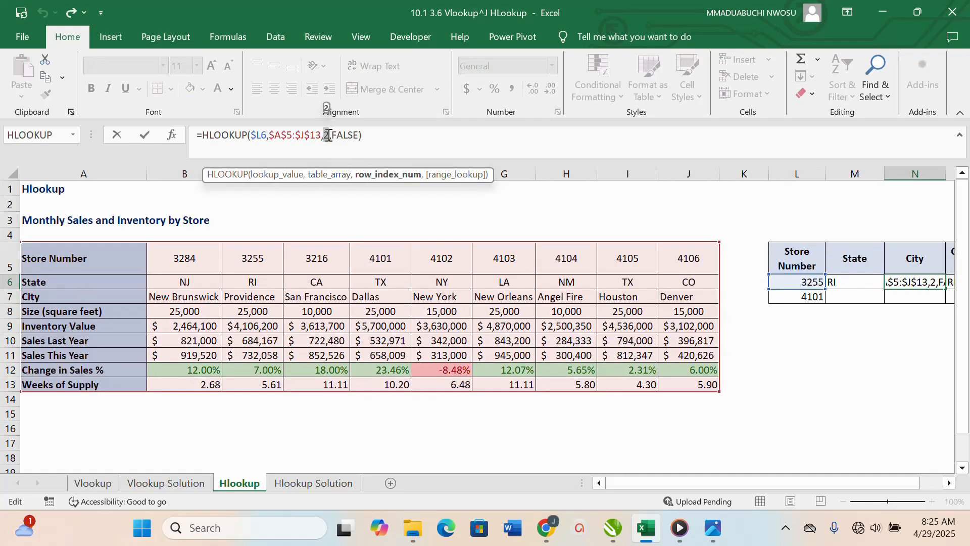
pyautogui.press('BackSpace')
pyautogui.write('3')
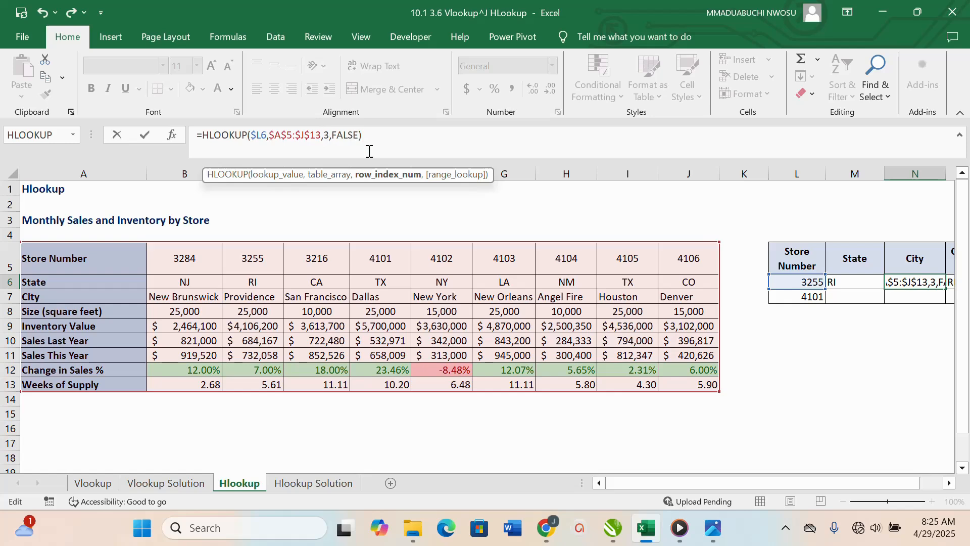
pyautogui.press('Return')
# Step: Set the row index in the O6 Change in Sales HLOOKUP formula to 8, and fill M6:O6 down to row 7
pyautogui.click(951, 283)
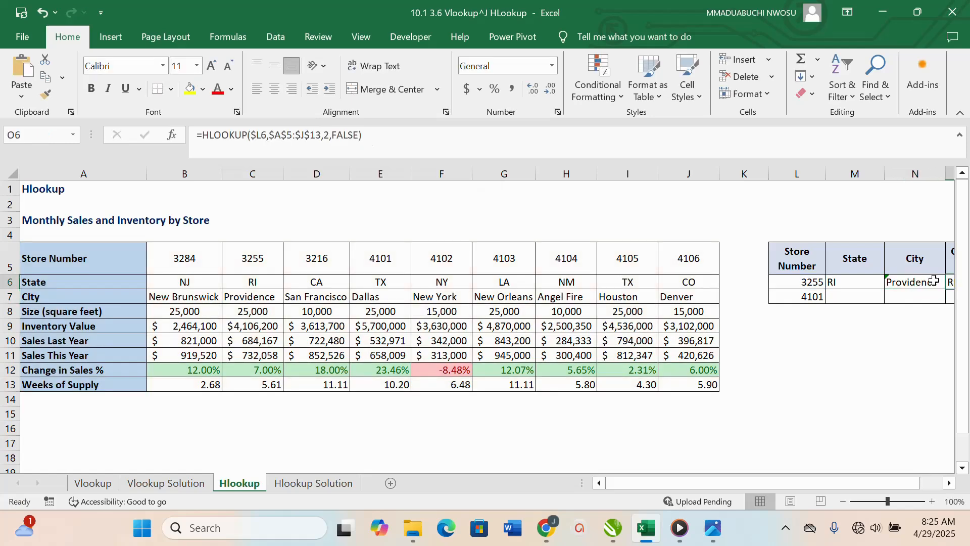
pyautogui.doubleClick(327, 135)
pyautogui.write('8')
pyautogui.press('Return')
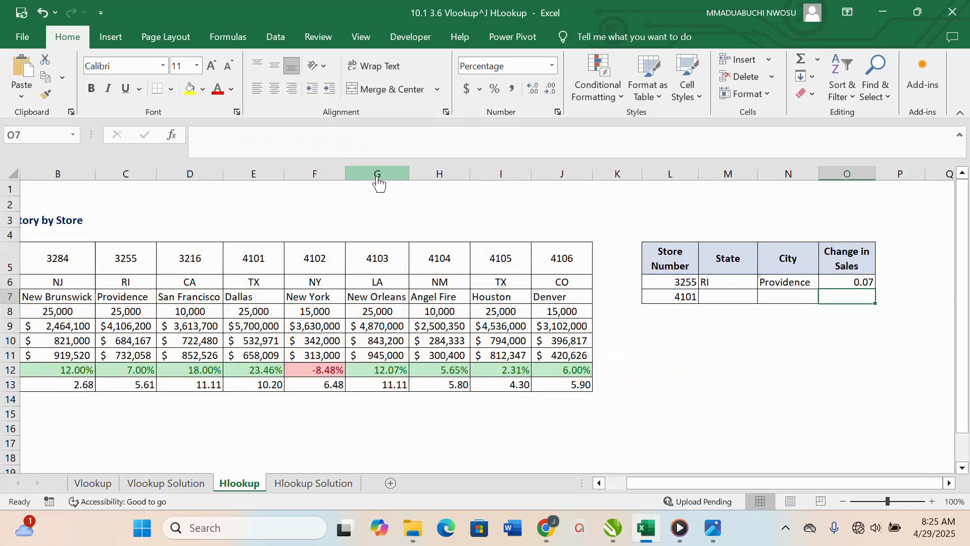
pyautogui.moveTo(713, 281); pyautogui.dragTo(874, 303)
pyautogui.click(797, 328)
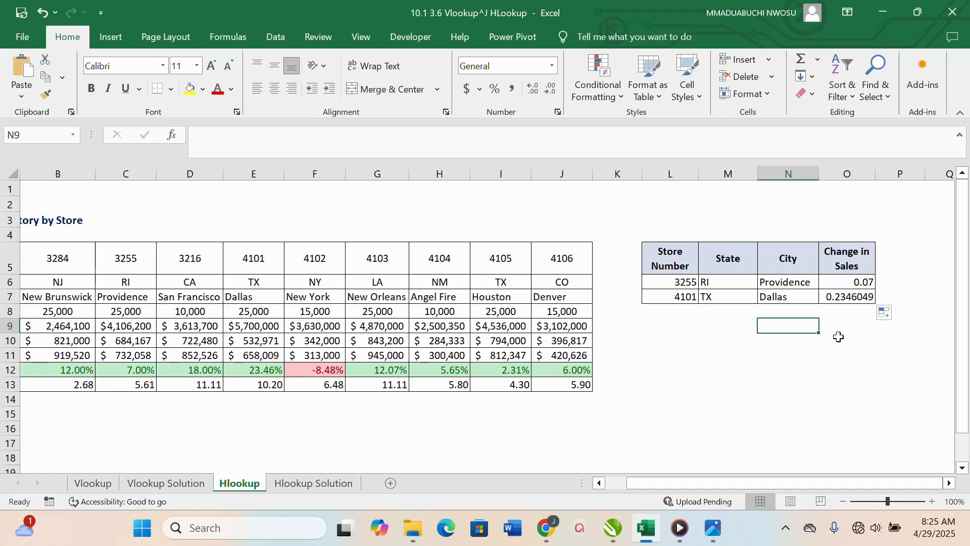
# Step: Switch to the VLOOKUP AND HLOOKUP.png image in the Photos app
pyautogui.click(719, 539)
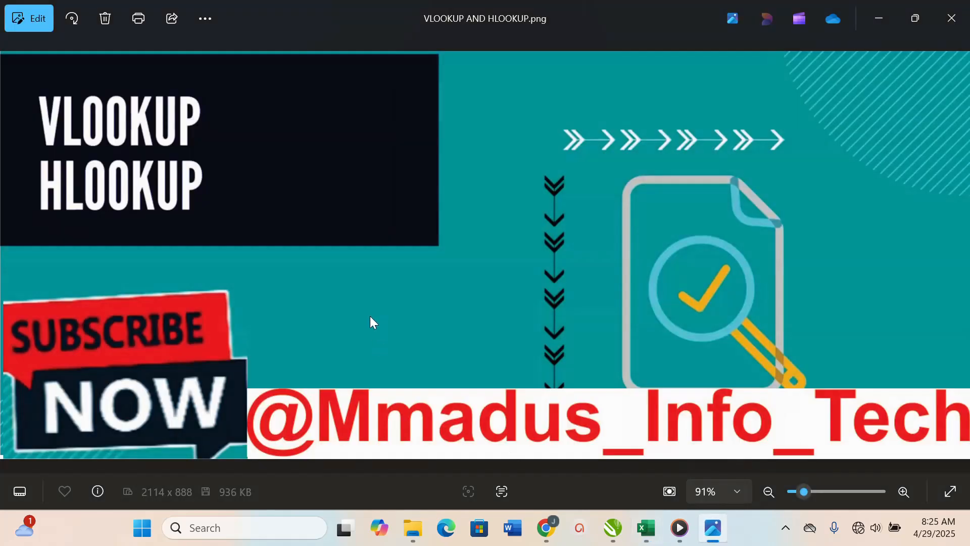